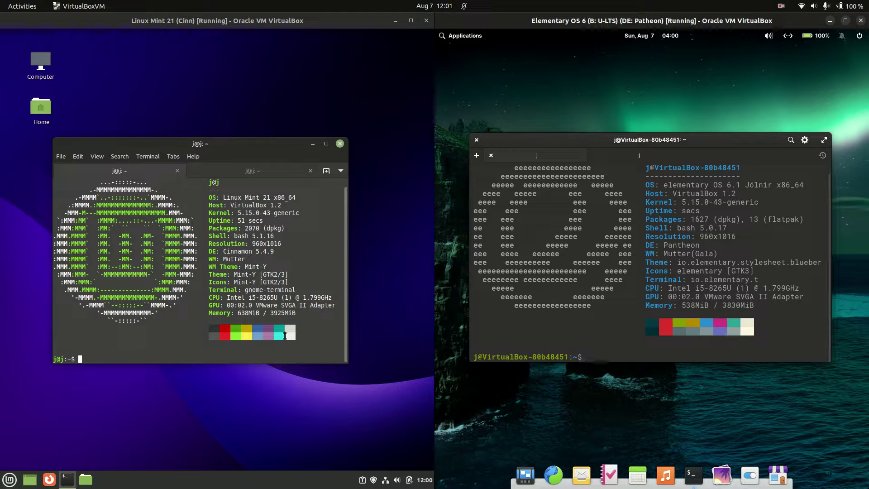
Step: Reposition the Linux Mint and elementary OS terminal windows in their VMs
mouse_move(255, 143)
mouse_down()
mouse_move(287, 153)
mouse_move(251, 142)
mouse_up()
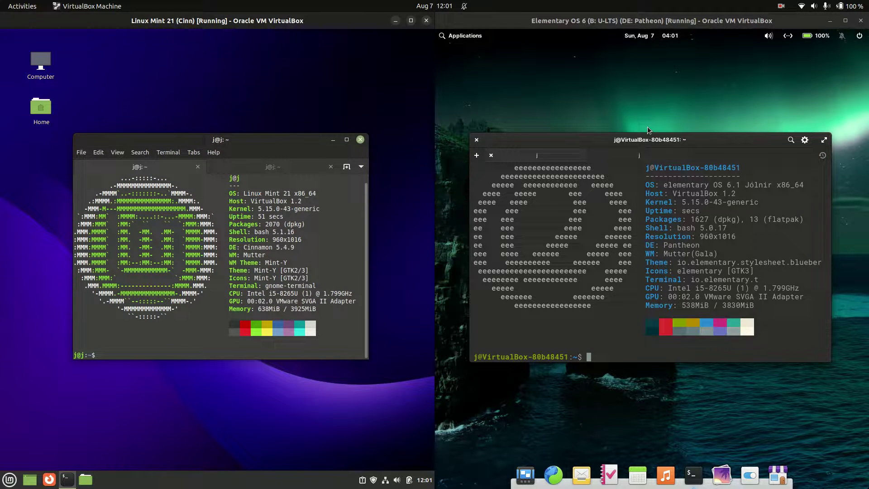
drag(650, 141, 647, 150)
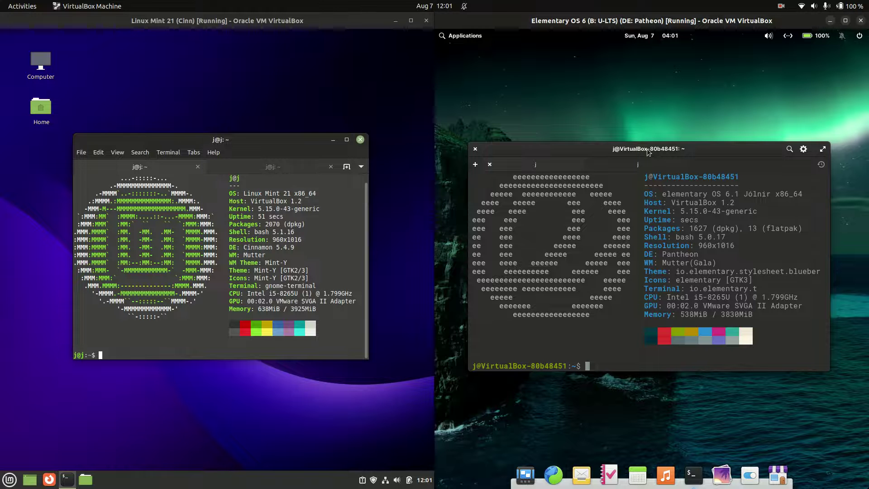
drag(649, 152, 652, 144)
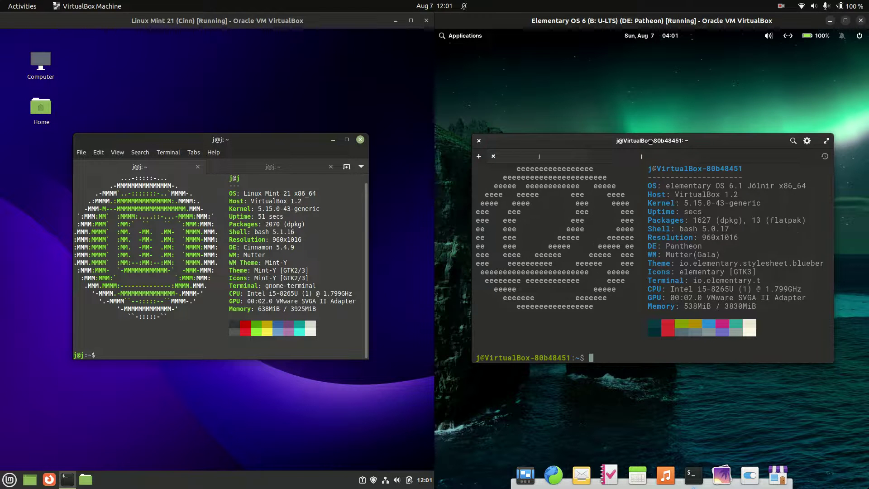
drag(253, 141, 249, 137)
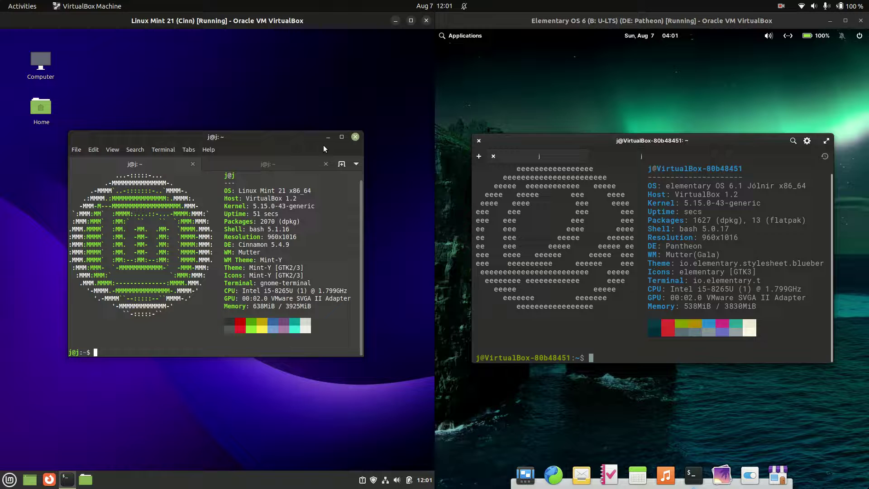
drag(565, 138, 571, 139)
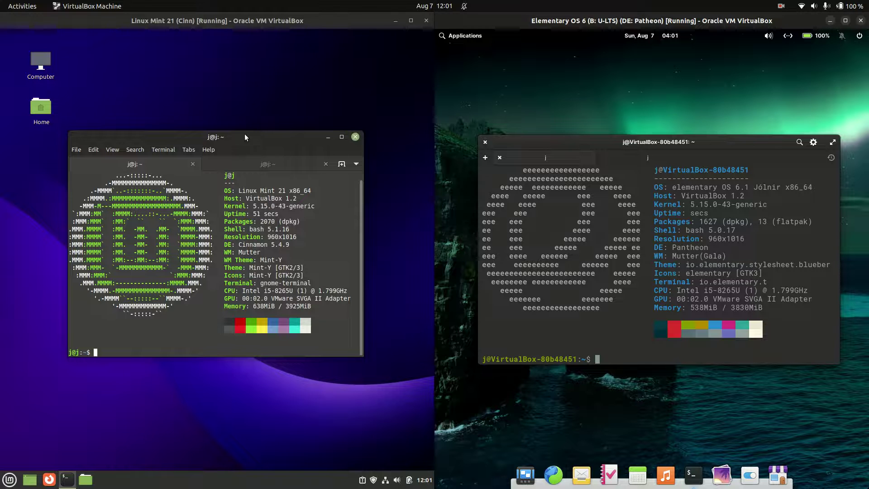
mouse_move(245, 134)
mouse_down()
mouse_move(229, 126)
mouse_move(241, 134)
mouse_up()
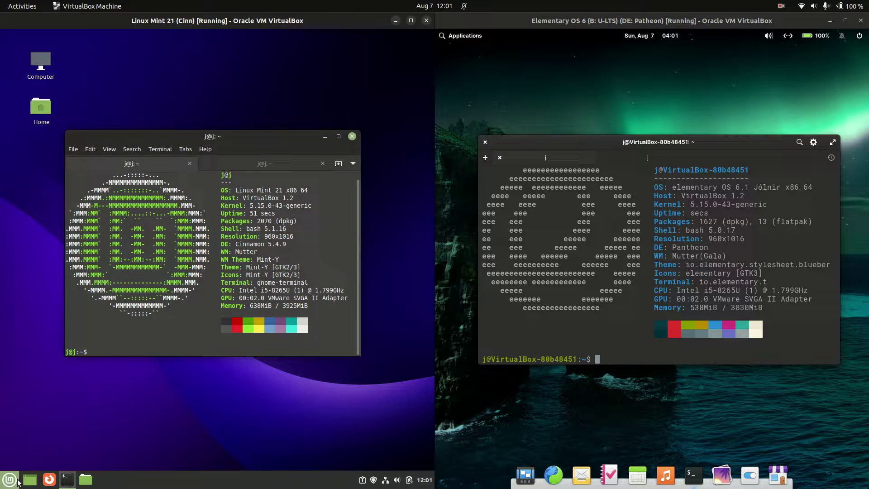
Step: Open the Mint application menu and the elementary OS launcher, then close both
click(16, 481)
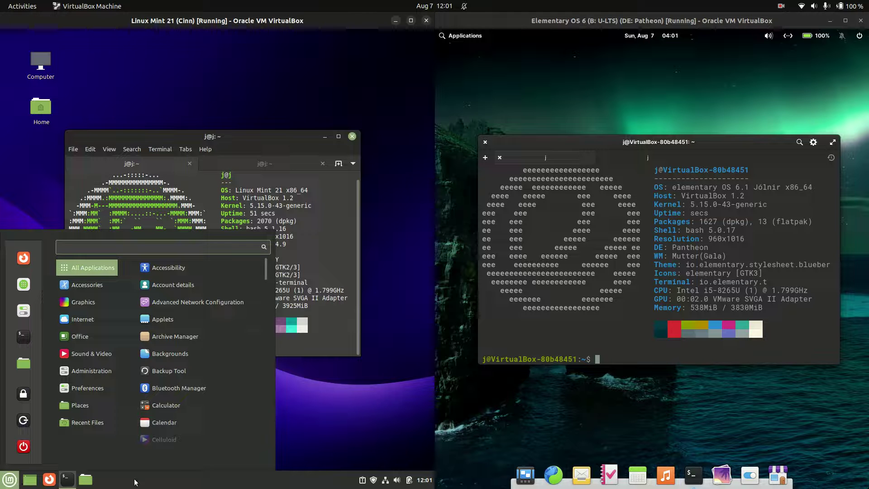
click(660, 140)
drag(661, 140, 669, 144)
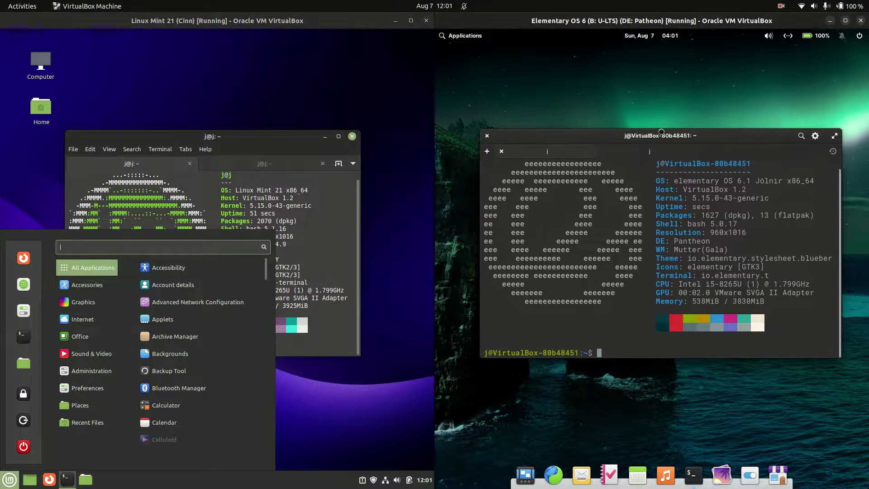
click(450, 38)
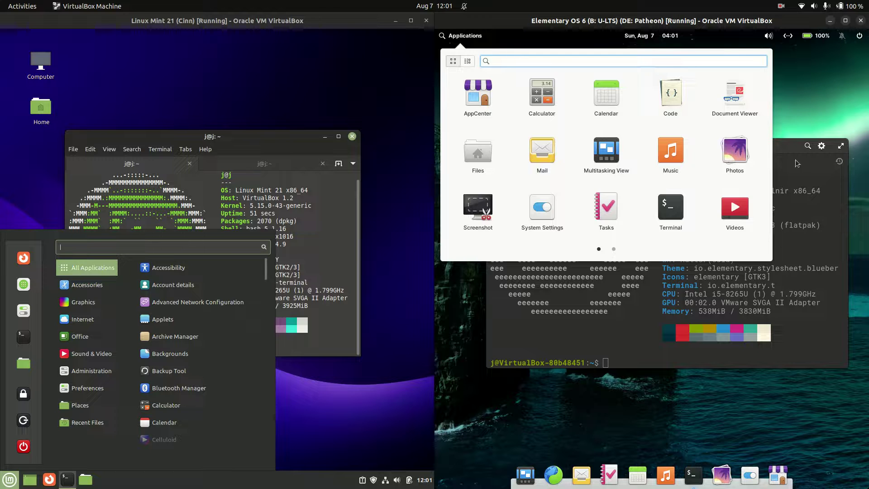
click(796, 163)
click(322, 140)
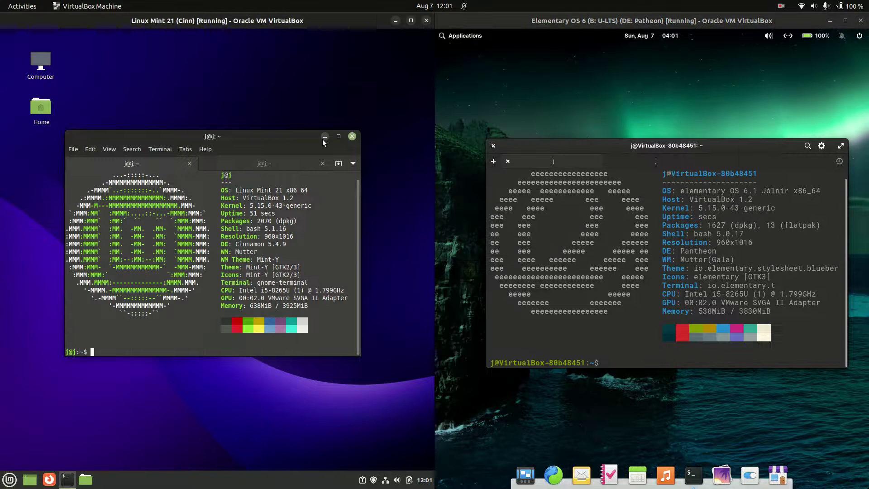
Step: Browse the Mint menu categories, try searching 'fir', then close the menu
click(13, 477)
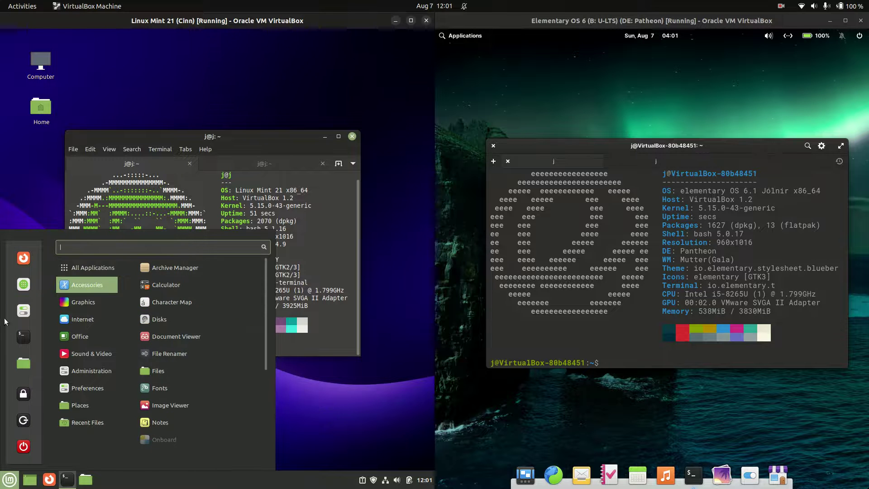
mouse_move(107, 342)
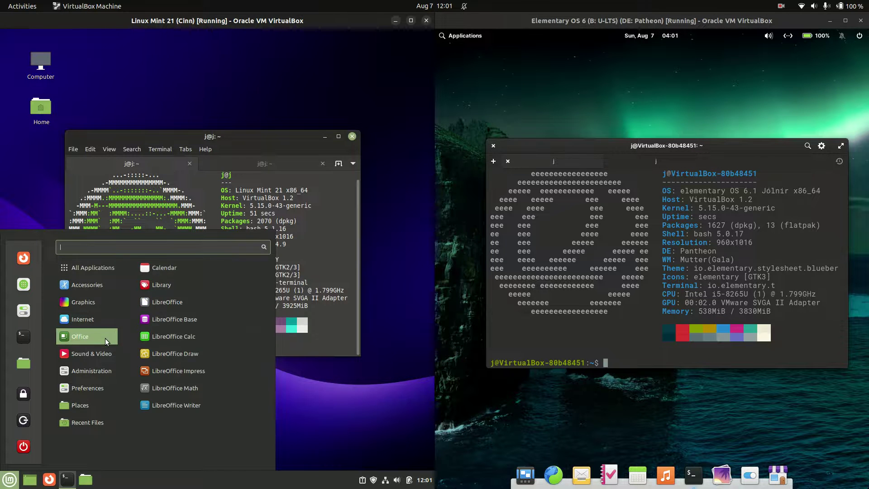
mouse_move(107, 405)
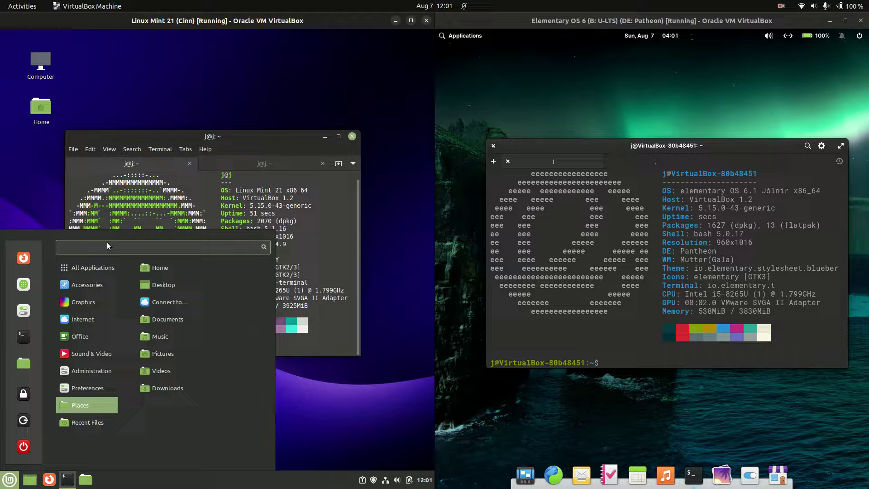
text(fir)
key(BackSpace)
key(BackSpace)
key(BackSpace)
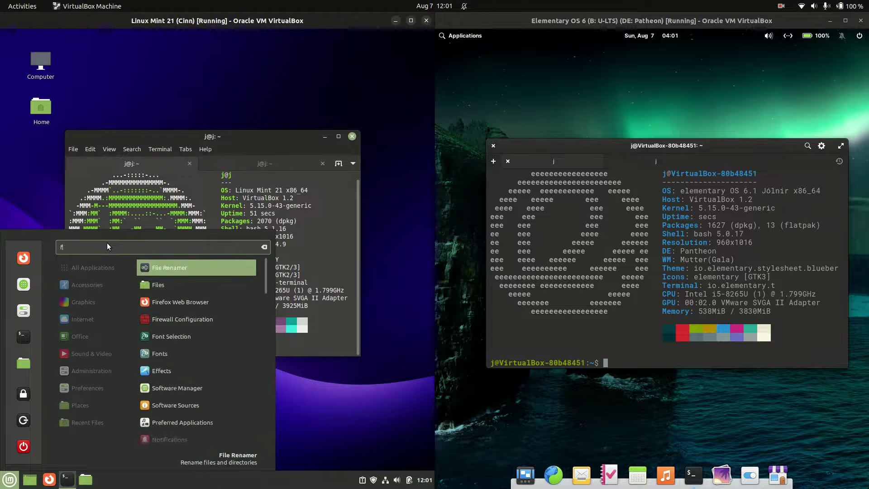
key(Escape)
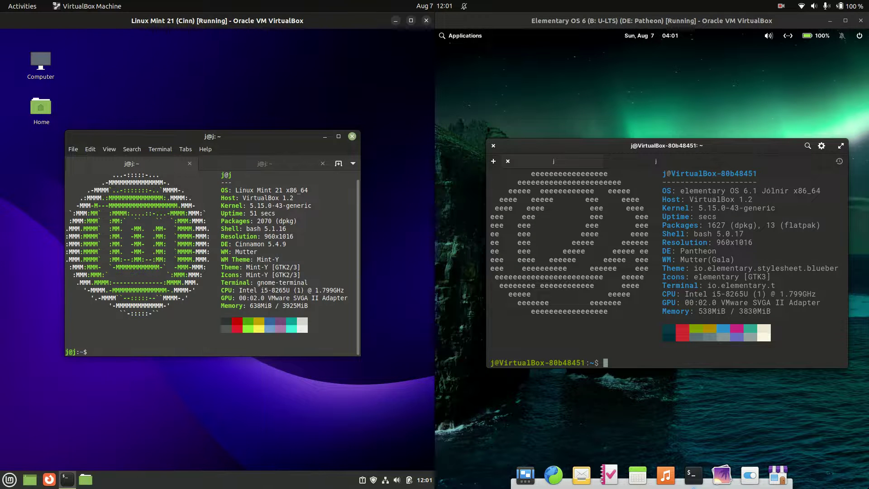
Step: Show the Mint clock's calendar and the desktop context menu, then reopen the Mint menu
click(425, 484)
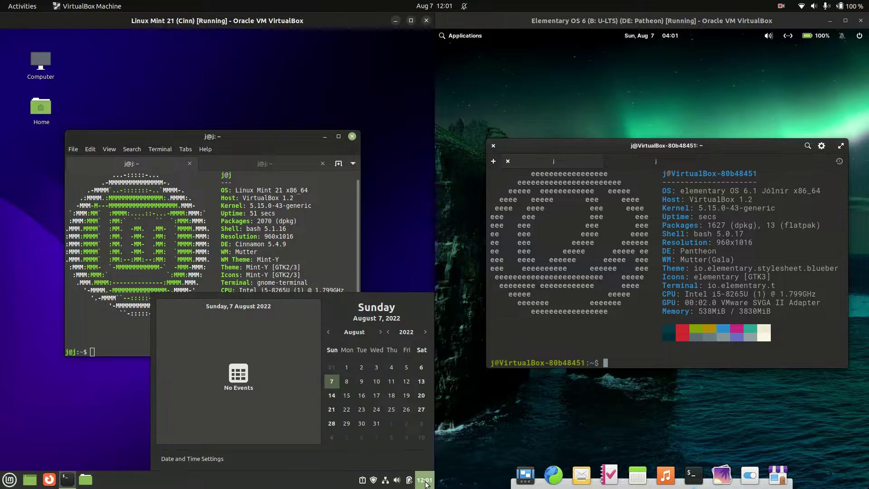
click(426, 483)
right_click(380, 167)
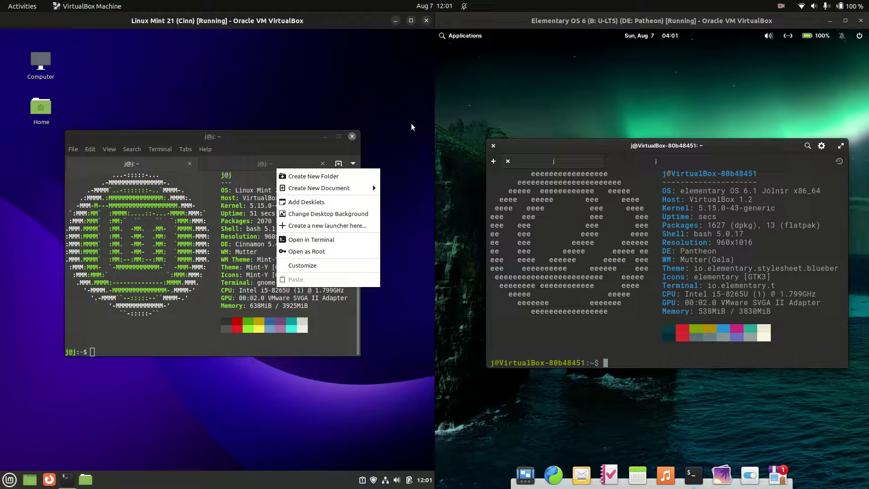
click(9, 484)
click(9, 479)
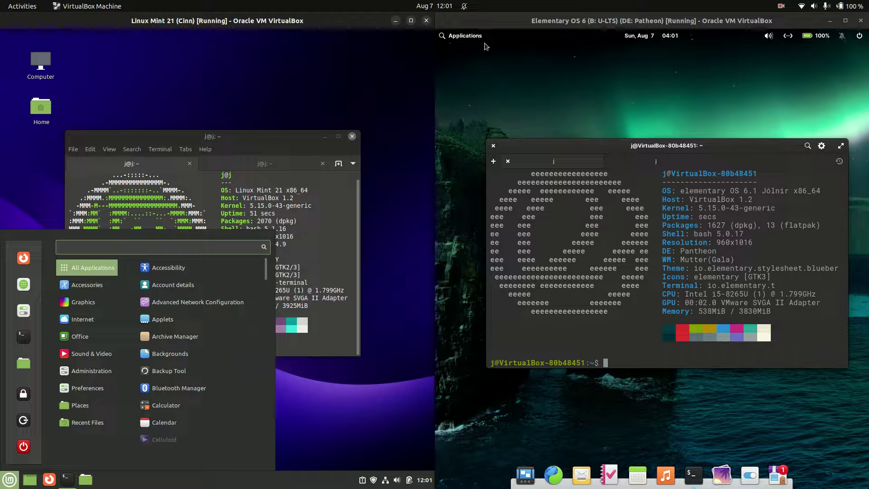
Step: Page through elementary's apps and browse categories from Accessories to System Tools
click(469, 36)
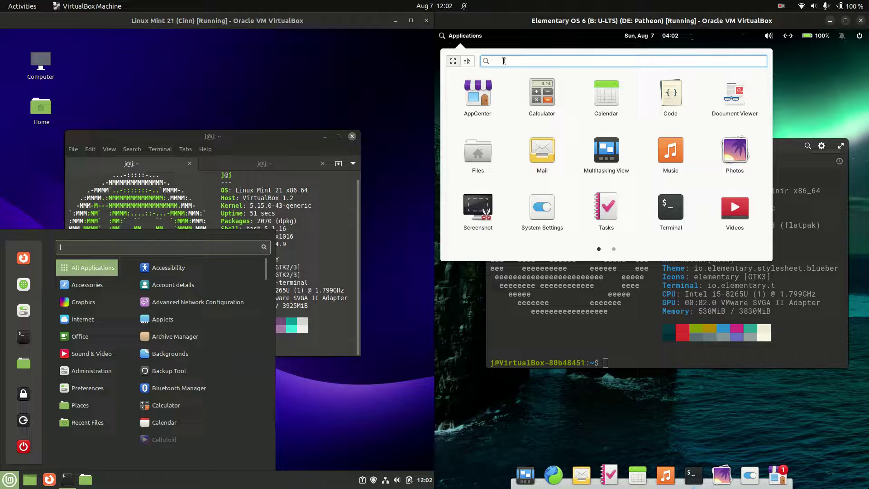
click(613, 249)
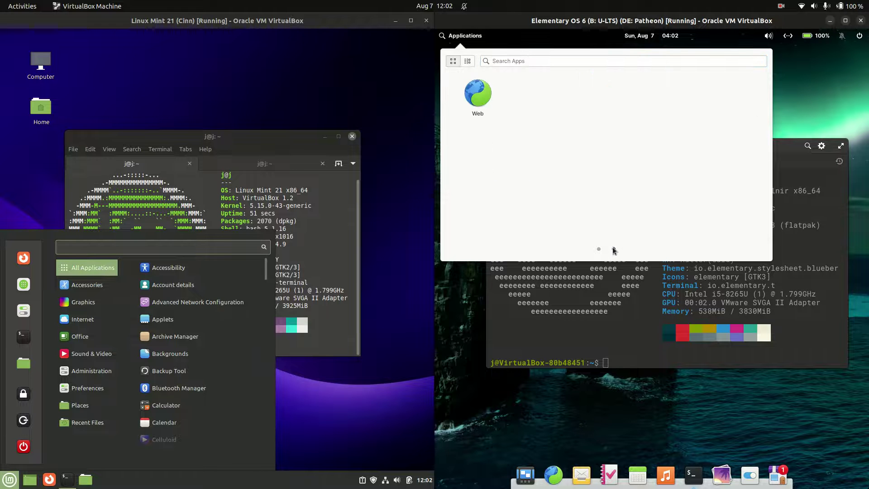
click(599, 249)
click(467, 61)
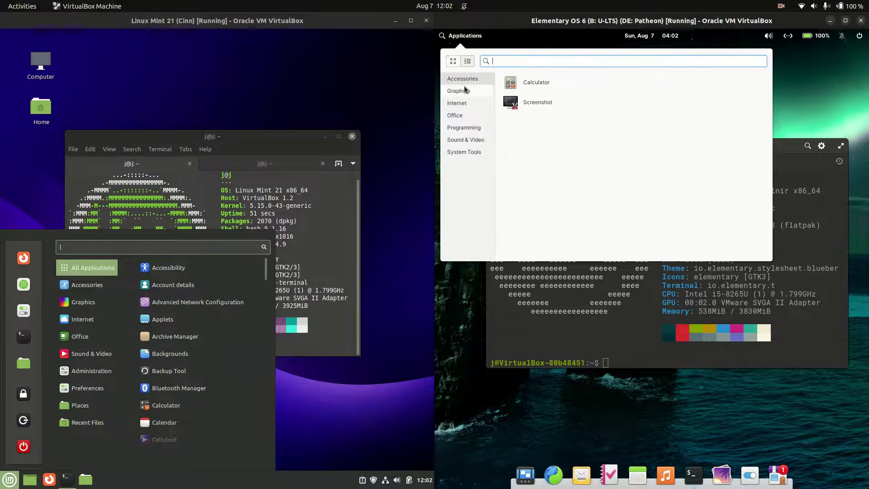
click(453, 61)
click(467, 61)
click(458, 90)
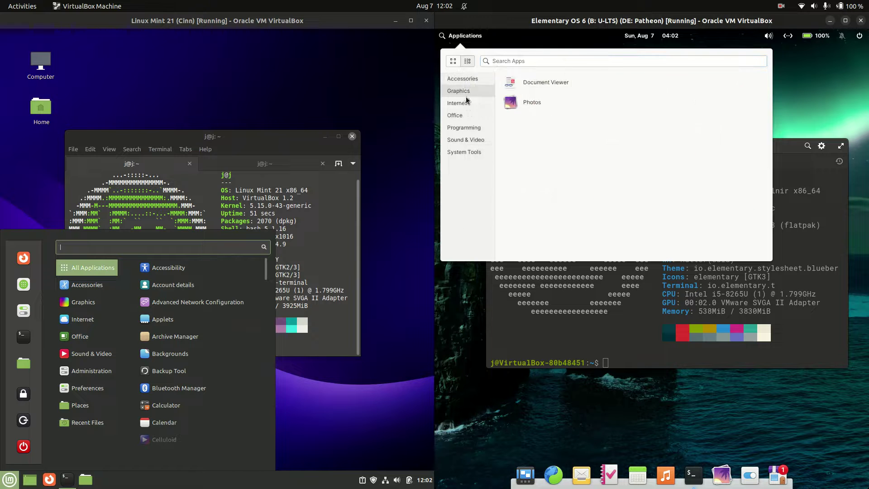
click(457, 102)
click(469, 114)
click(471, 127)
click(473, 140)
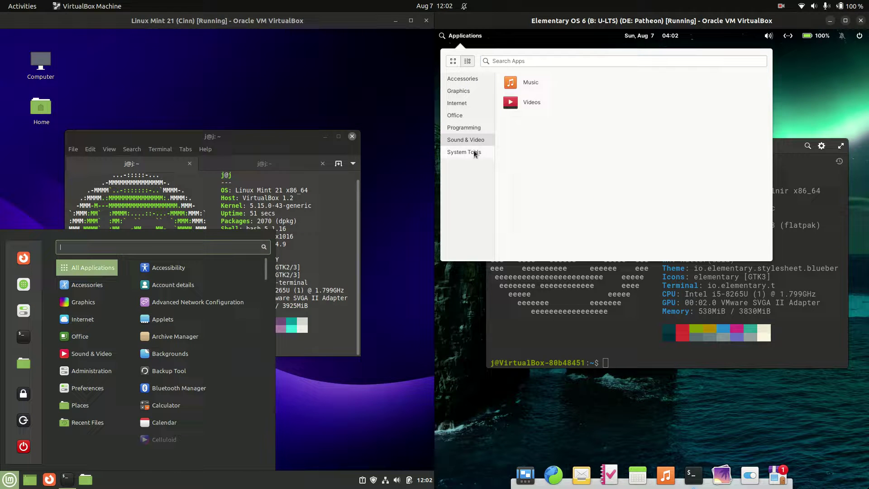
click(474, 151)
Step: Search elementary's apps for 'fire' and 'browser', then dismiss both VMs' launchers
click(505, 62)
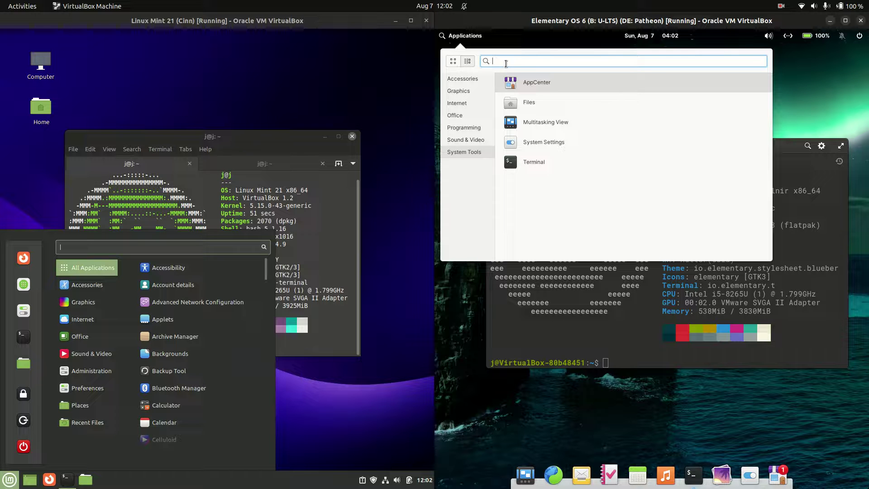
text(firefo)
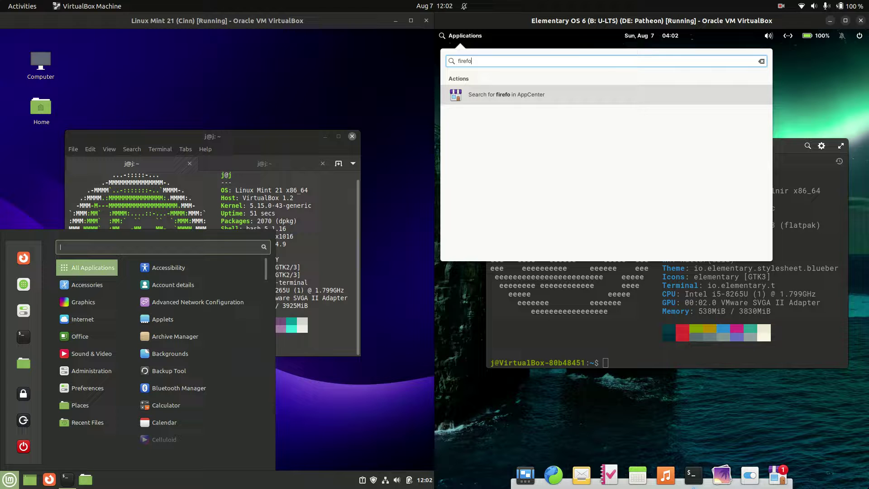
key(Escape)
text(bro)
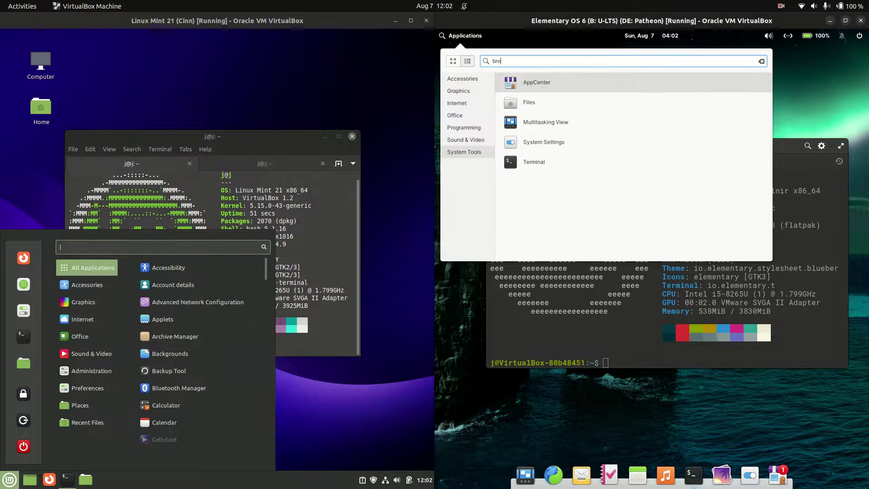
text(wser)
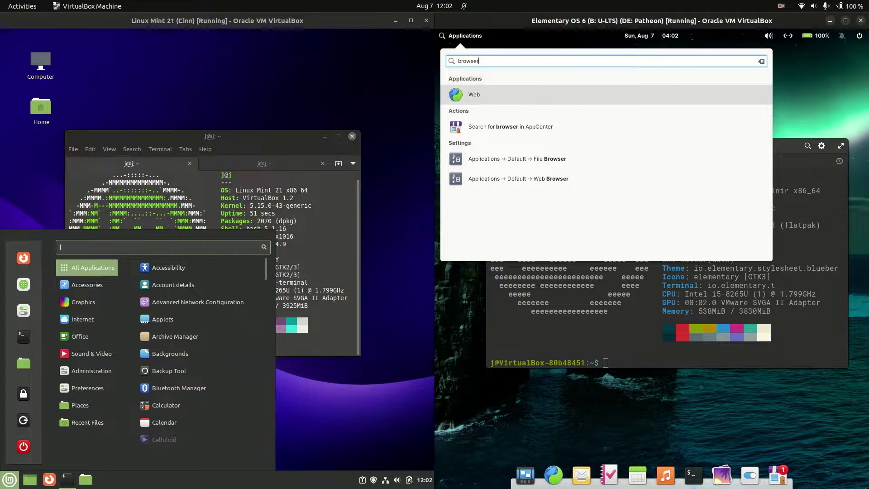
key(Escape)
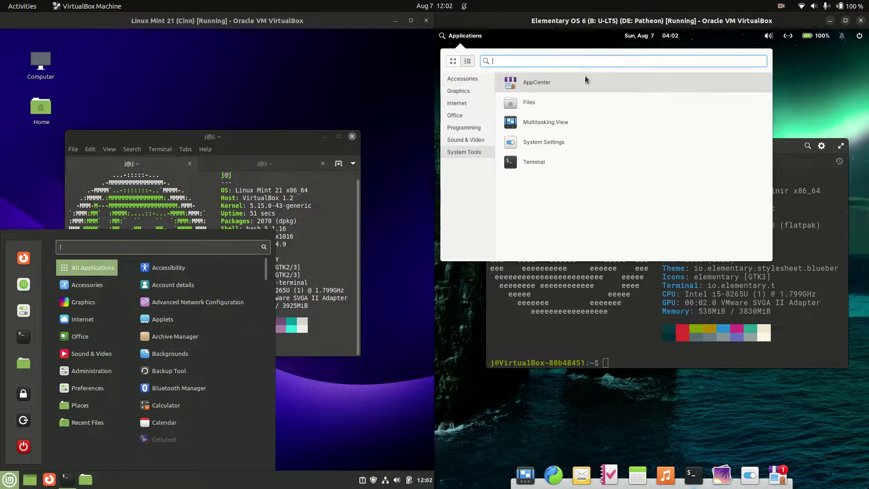
key(Escape)
click(303, 139)
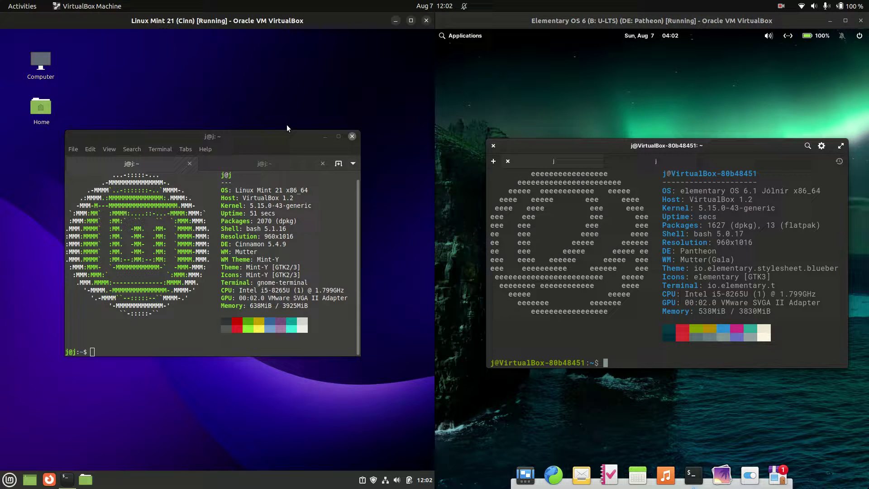
Step: Open the Home folder in Mint's Nemo and launch Files in elementary OS
drag(270, 139, 262, 133)
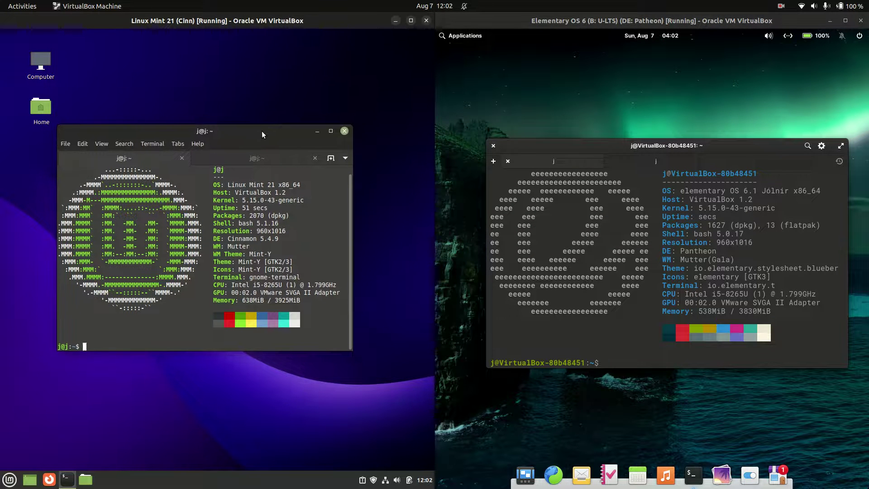
click(12, 258)
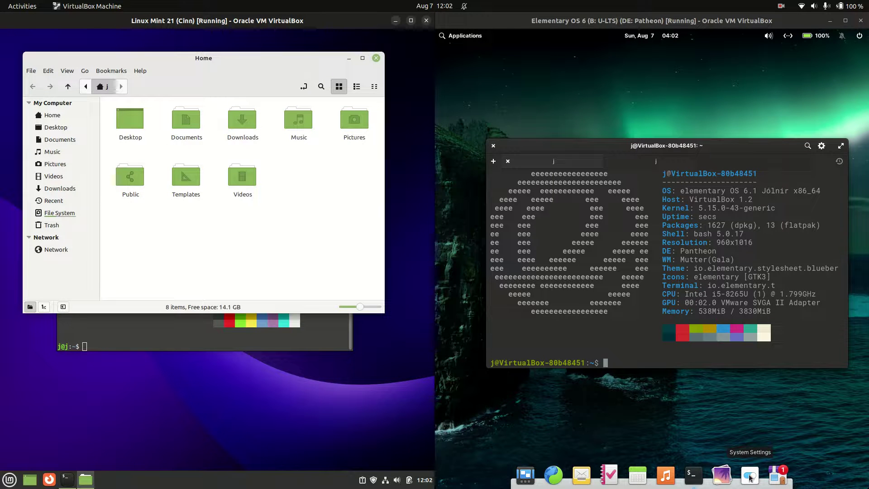
click(465, 35)
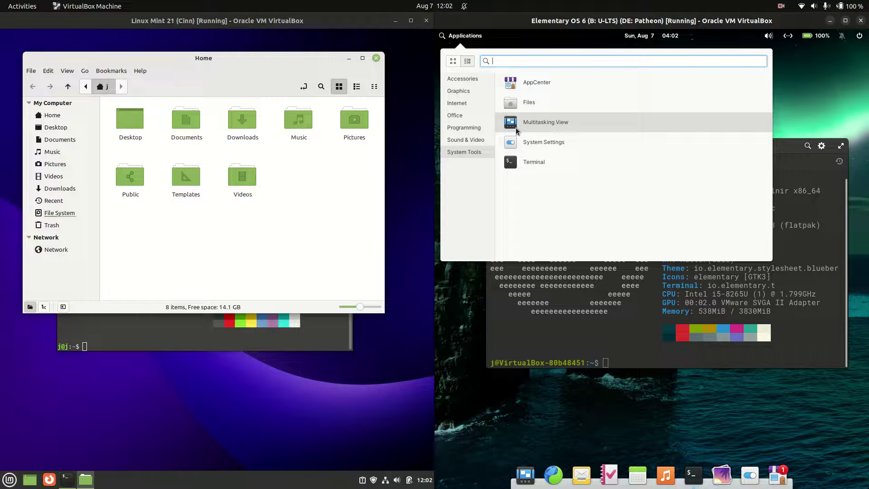
click(520, 121)
Step: Show Nemo's Help > About information and highlight the Nemo name
click(191, 61)
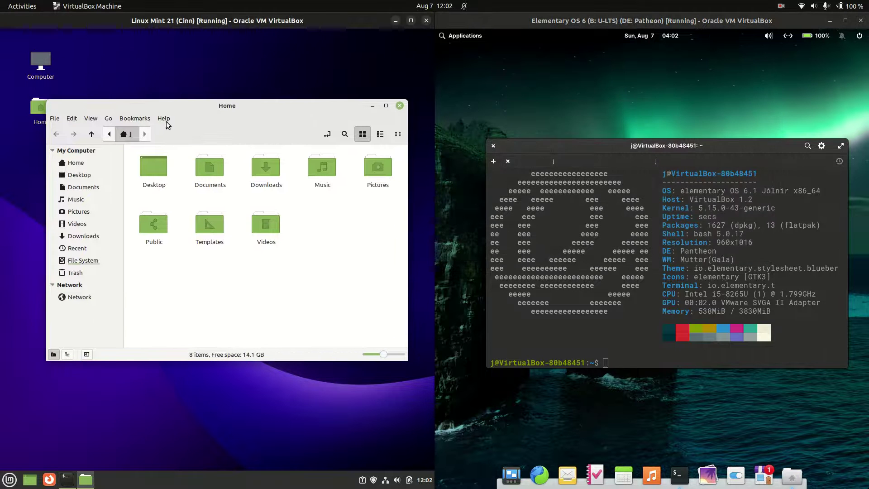
click(164, 118)
click(172, 157)
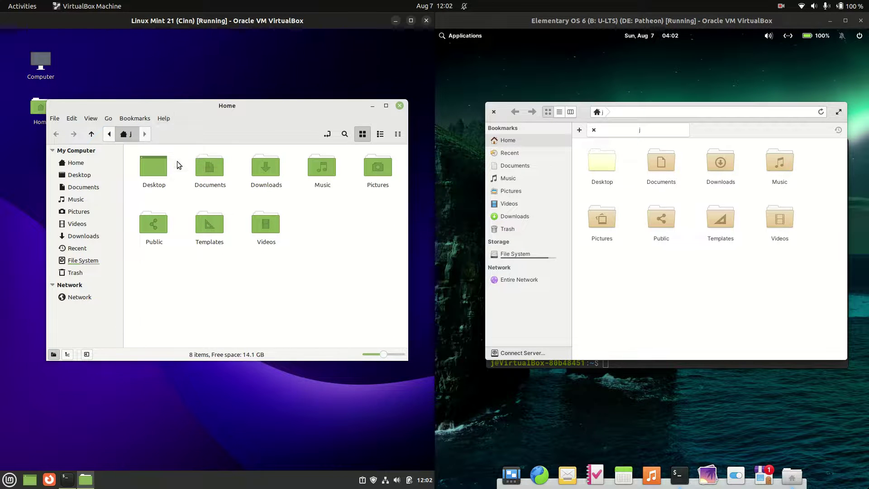
drag(223, 247, 236, 247)
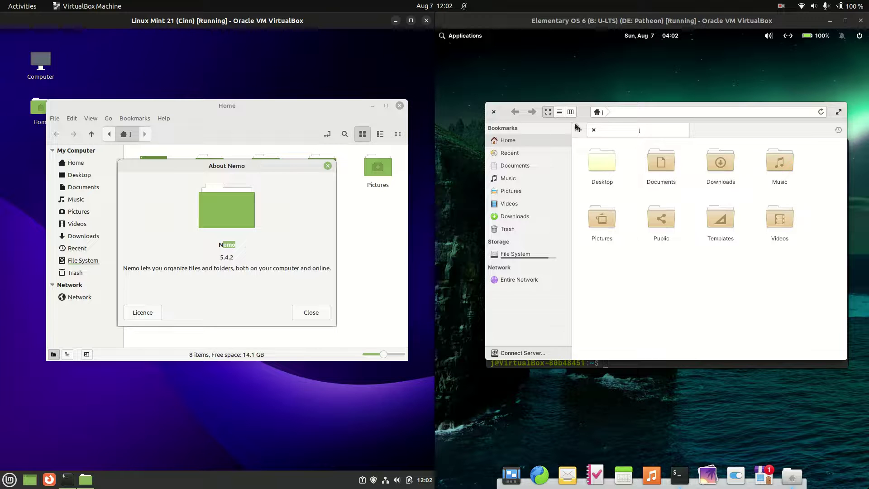
Step: Highlight the Gala window manager in elementary's neofetch, rearrange windows, and close Nemo's About box
drag(579, 116, 564, 221)
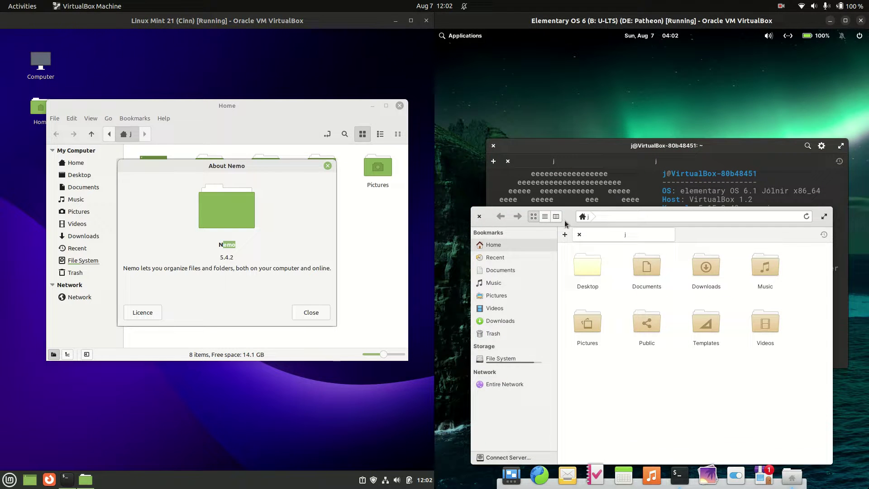
click(634, 143)
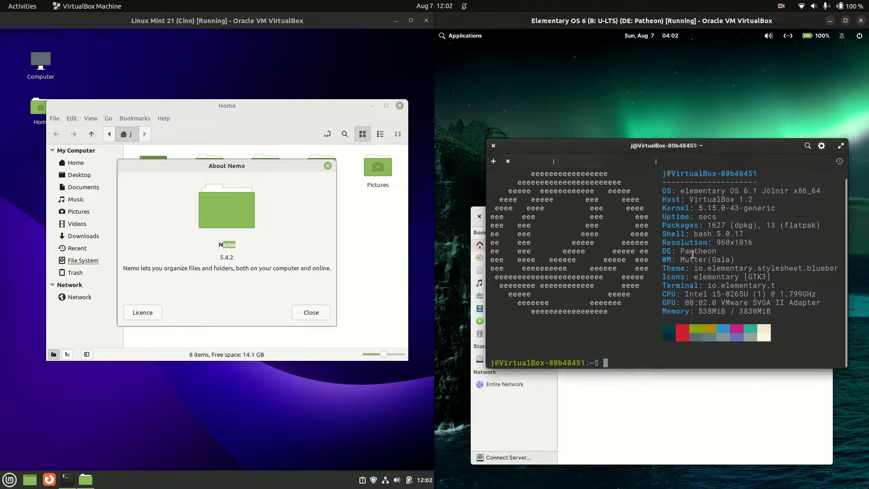
drag(712, 259, 746, 263)
click(696, 410)
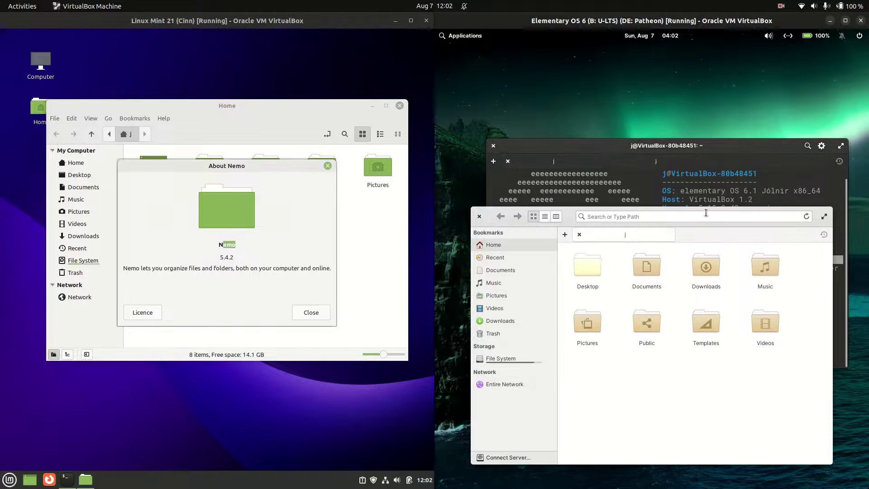
drag(549, 216, 550, 152)
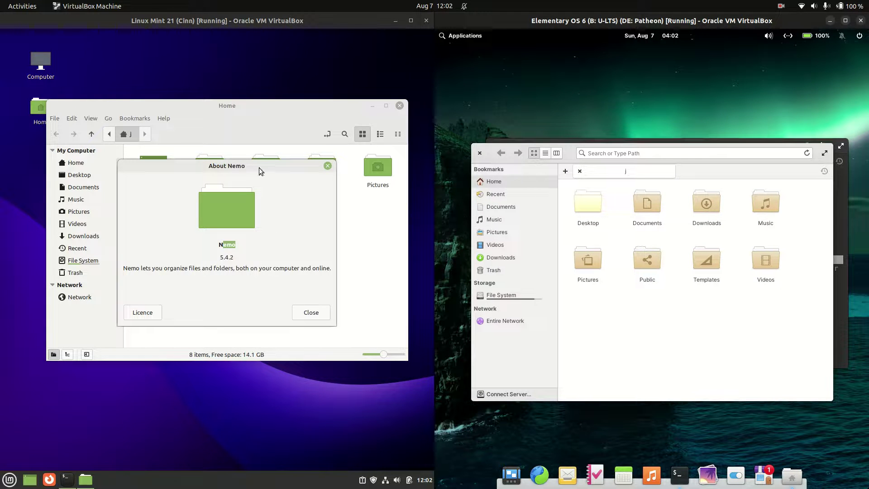
click(322, 313)
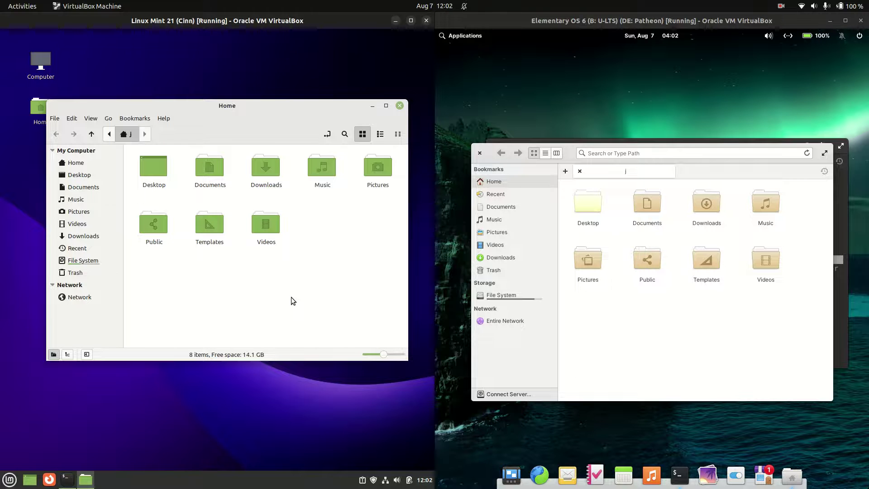
Step: Bring up the Home folder context menus in both Nemo and elementary Files
right_click(315, 216)
right_click(673, 330)
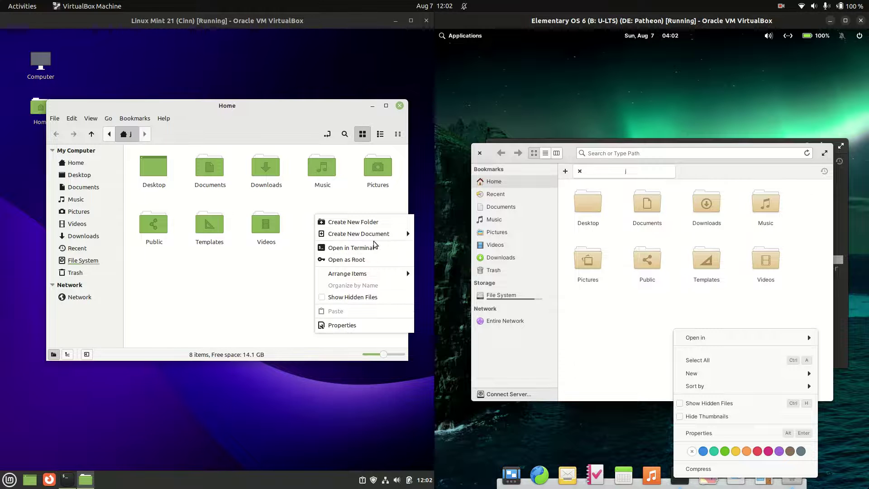
mouse_move(766, 337)
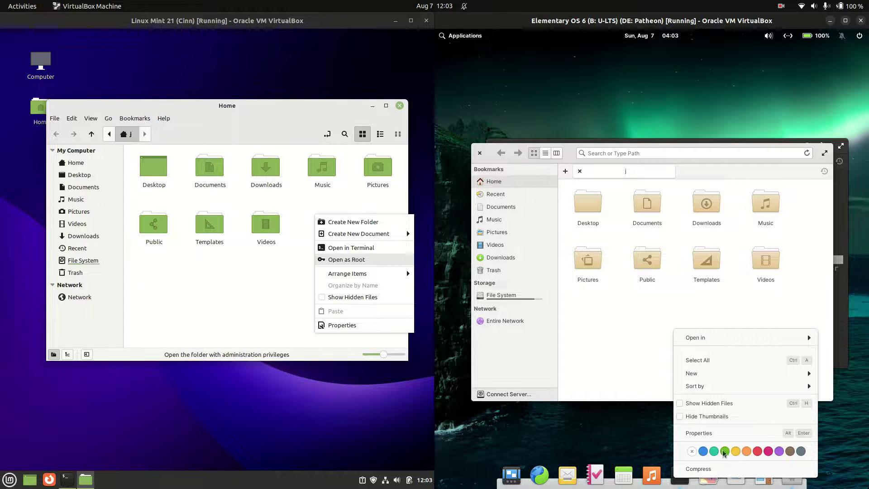
click(701, 453)
right_click(654, 323)
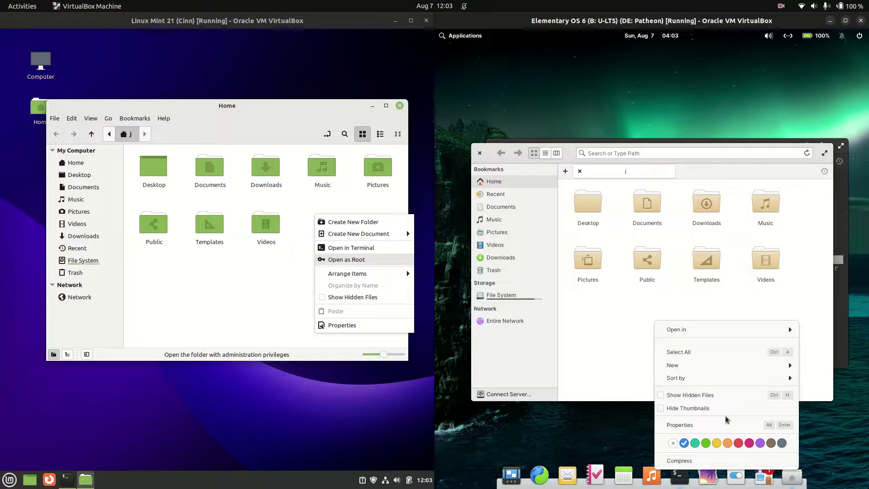
Step: View the Mint Home folder's Properties tabs through Share, close them, and shift the window left
click(694, 448)
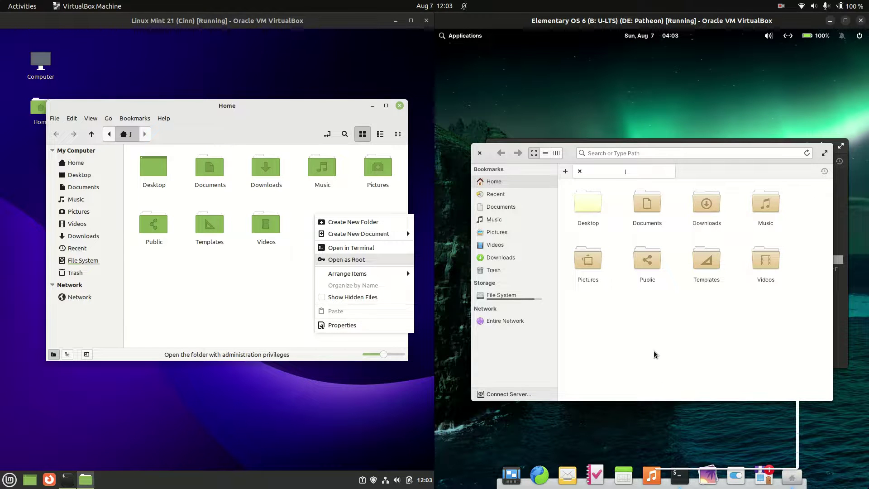
click(340, 323)
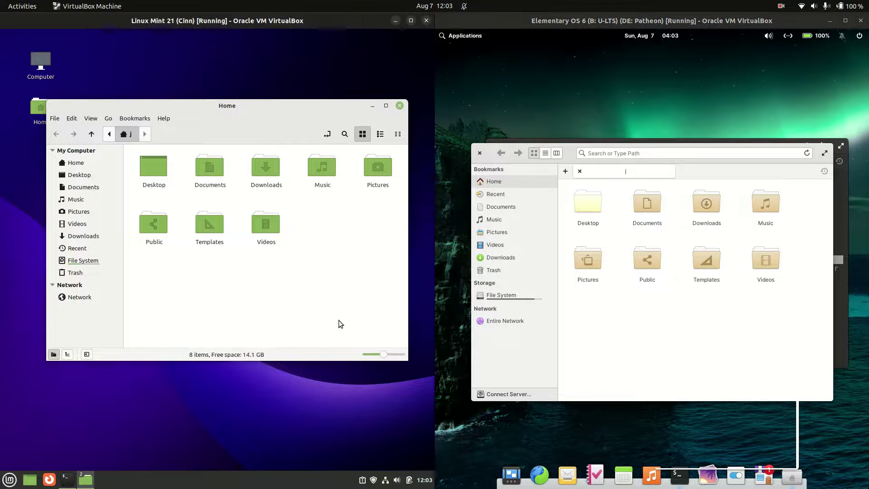
scroll(248, 158, down, 3)
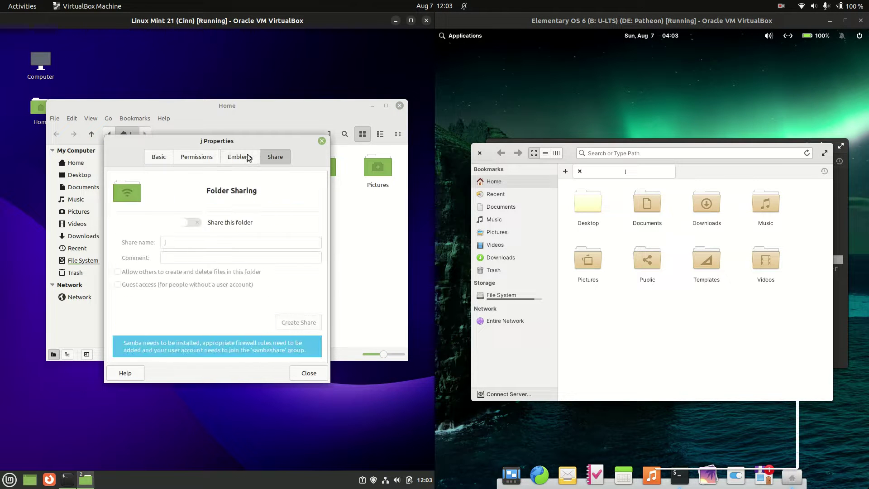
scroll(249, 158, up, 3)
click(322, 140)
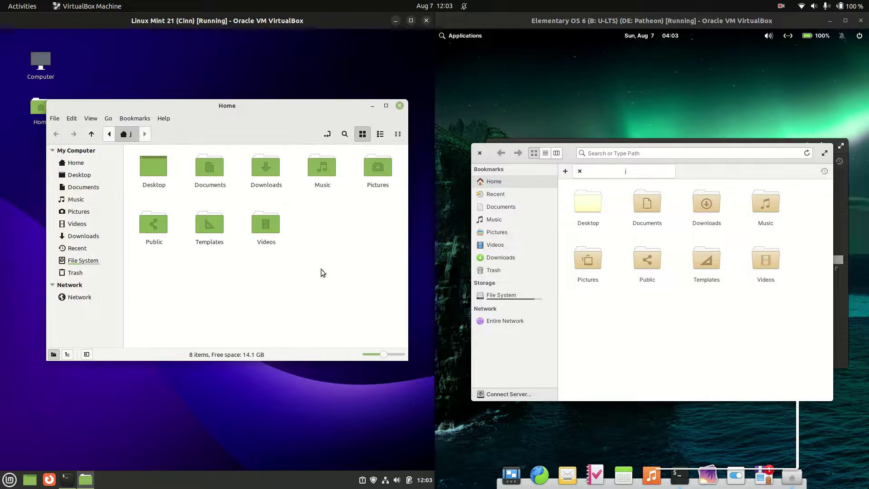
drag(298, 105, 280, 104)
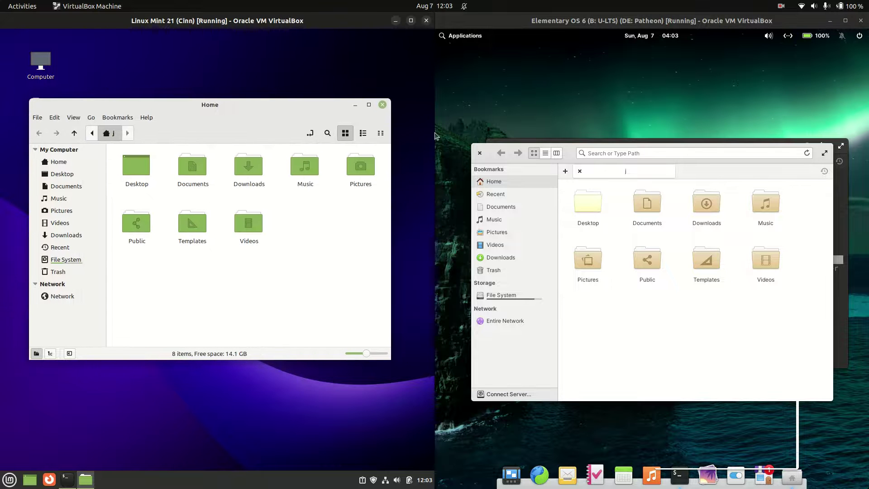
Step: Close both file managers and mark Mint's kernel version 5.15.0-43-generic in neofetch
click(480, 153)
click(382, 104)
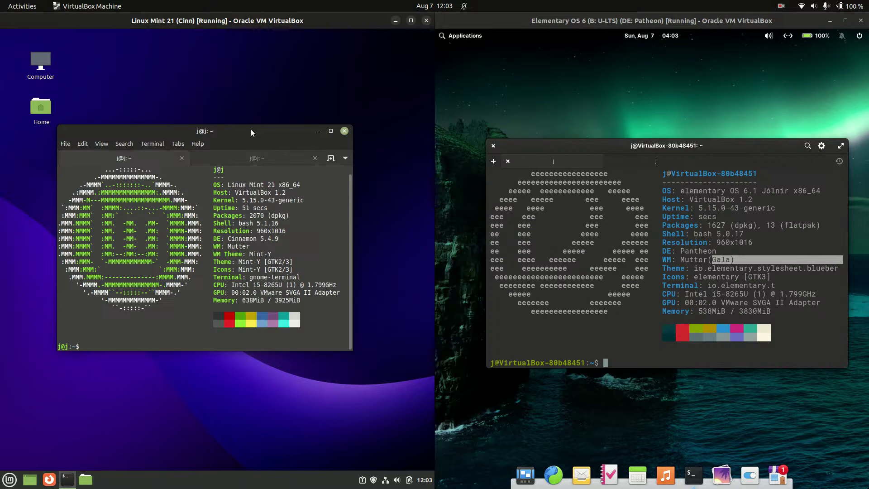
drag(251, 128, 272, 140)
drag(260, 214, 325, 214)
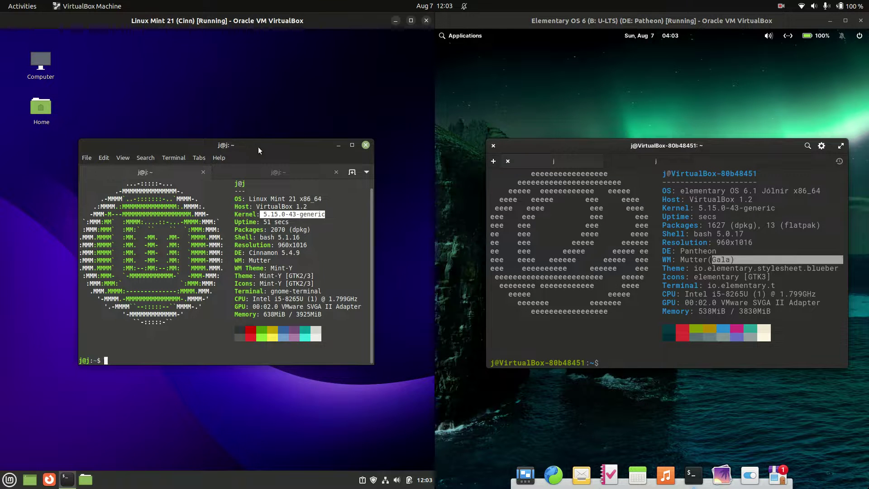
Step: Reposition both terminals and mark elementary OS's kernel version in neofetch
drag(259, 147, 250, 142)
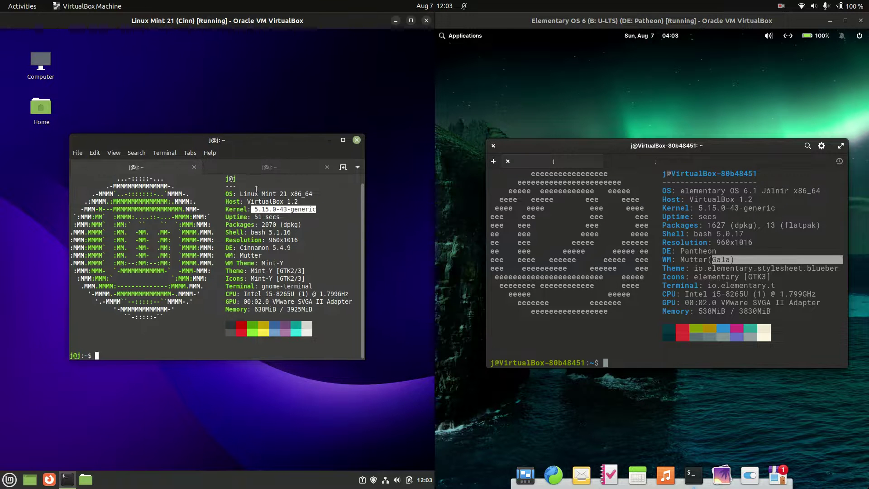
mouse_move(270, 142)
mouse_down()
mouse_move(261, 139)
mouse_move(267, 134)
mouse_up()
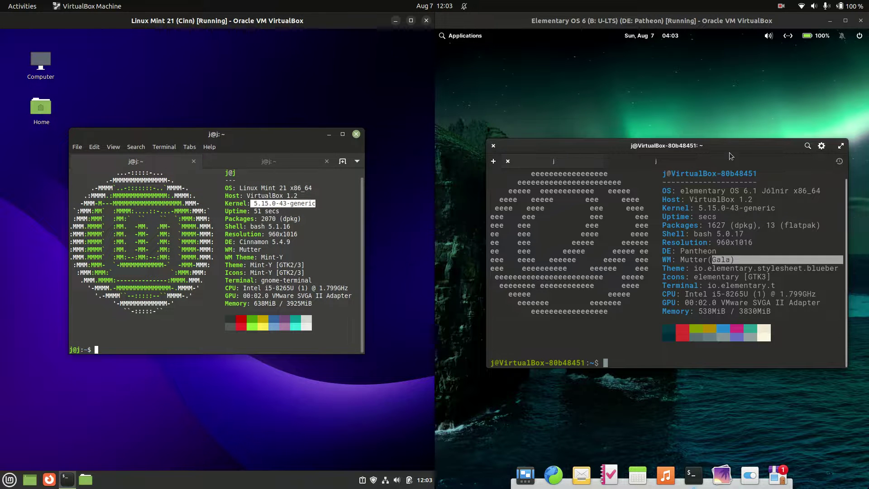
drag(710, 144, 696, 148)
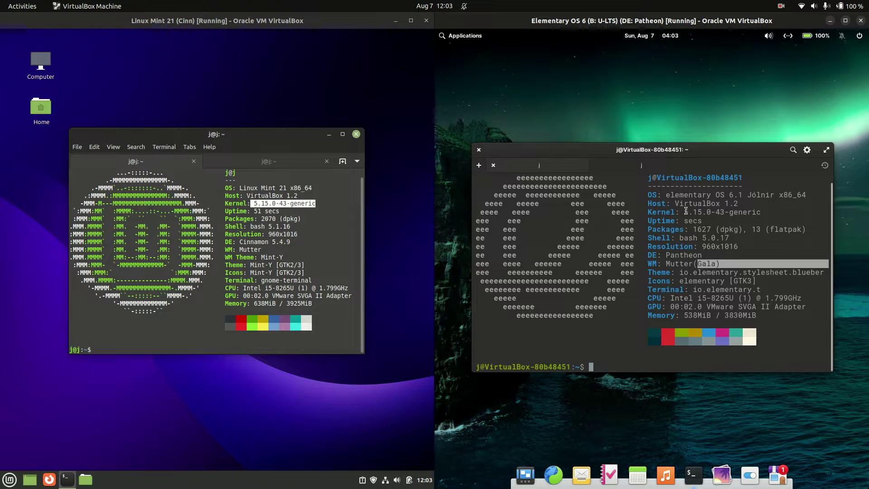
drag(683, 213, 743, 212)
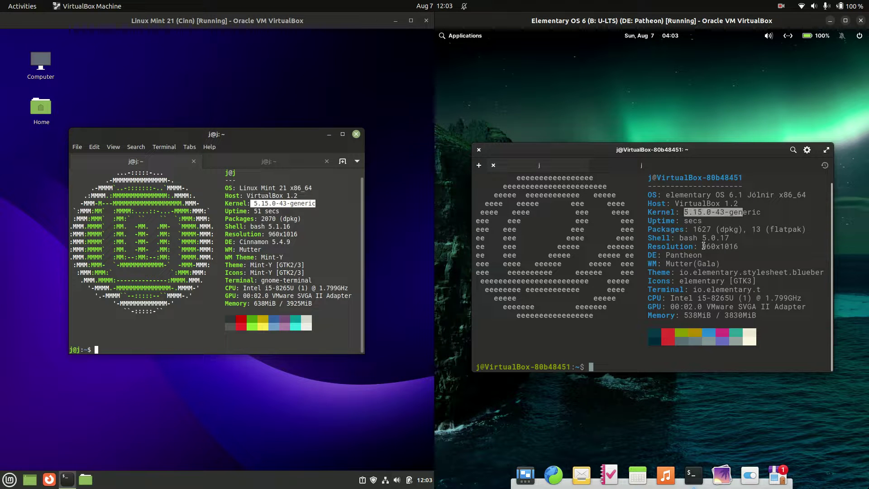
click(240, 164)
drag(264, 139, 267, 125)
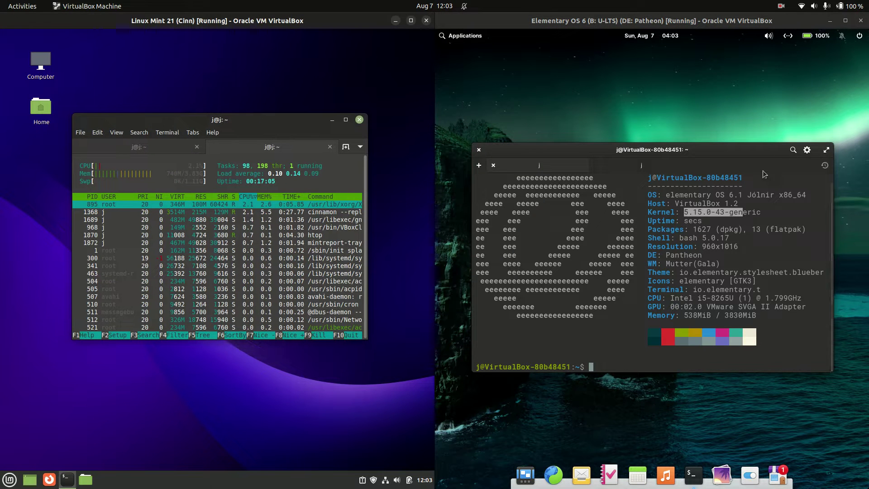
click(668, 166)
drag(673, 155, 664, 145)
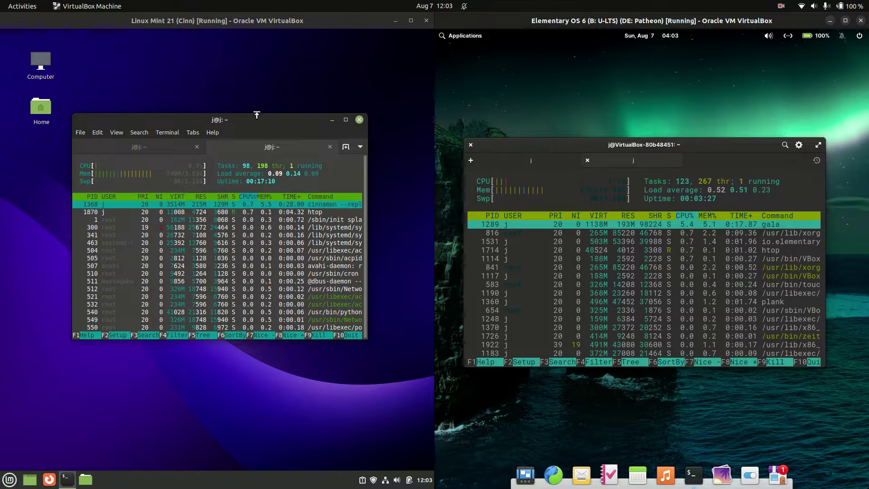
drag(256, 115, 251, 113)
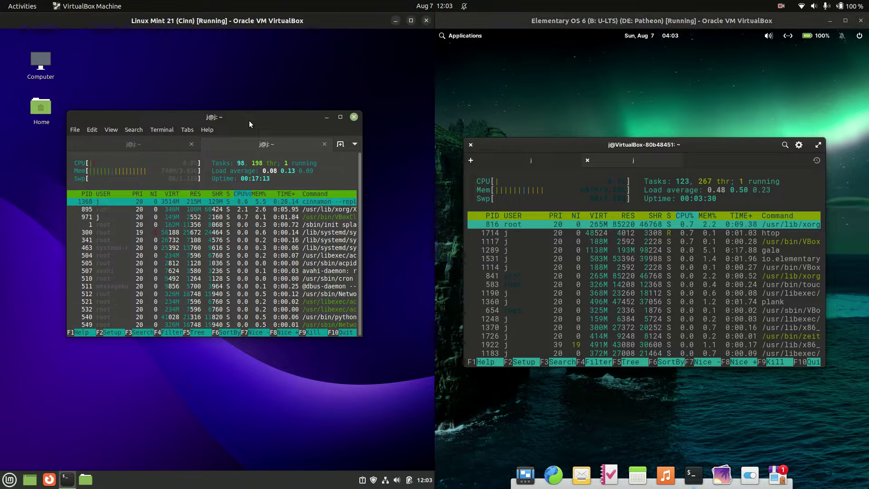
drag(248, 119, 240, 121)
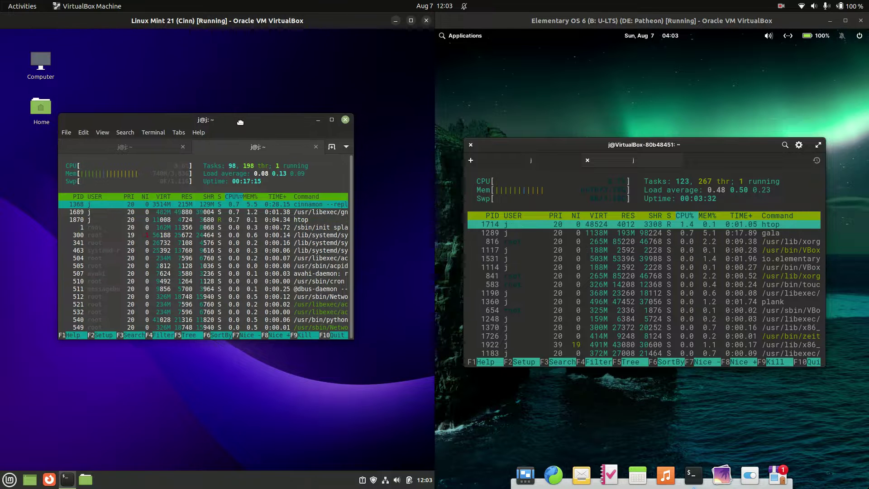
drag(612, 144, 609, 140)
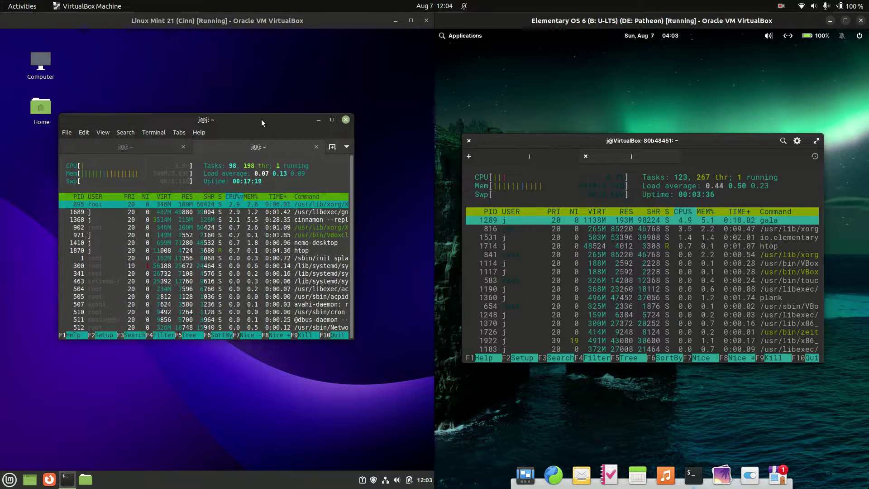
drag(261, 118, 245, 138)
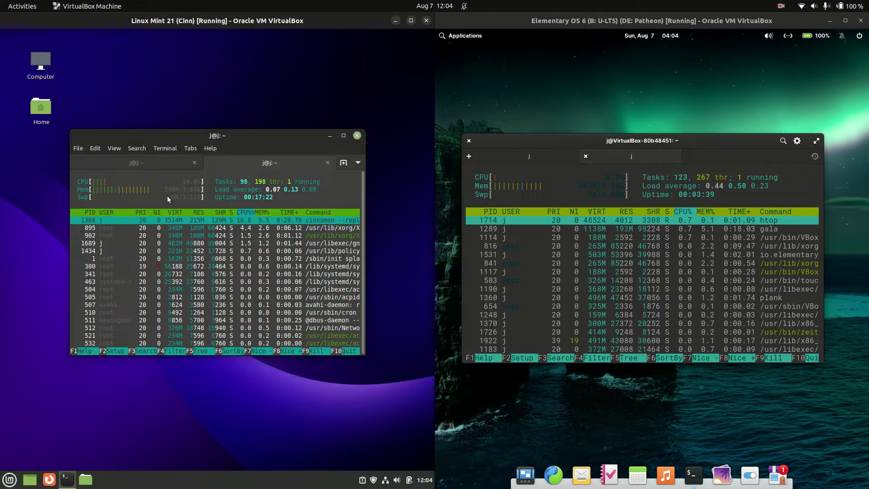
drag(674, 138, 679, 147)
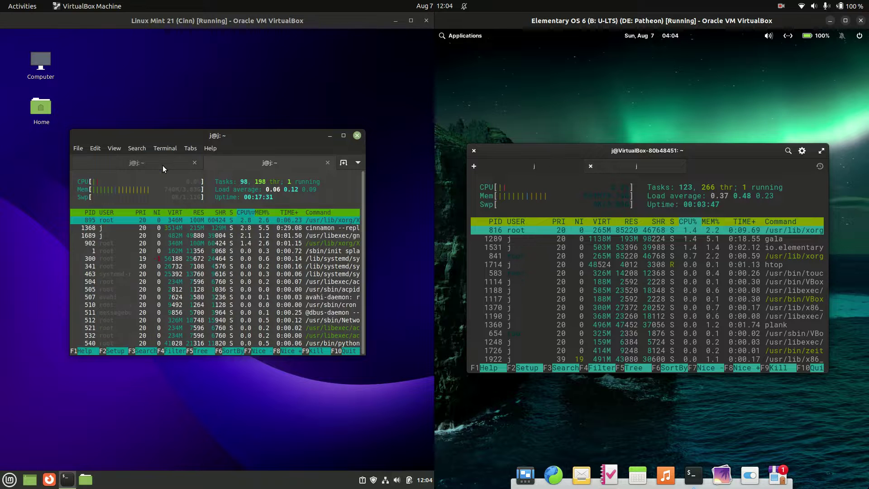
drag(250, 135, 232, 126)
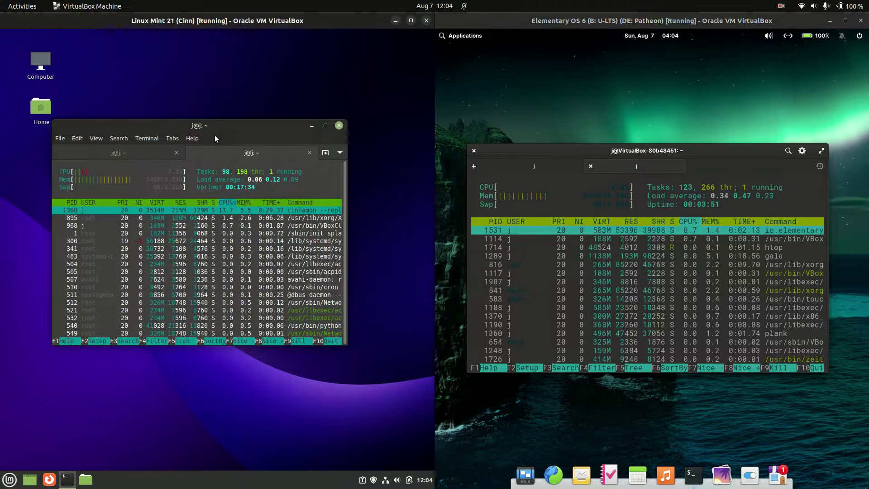
drag(227, 126, 251, 137)
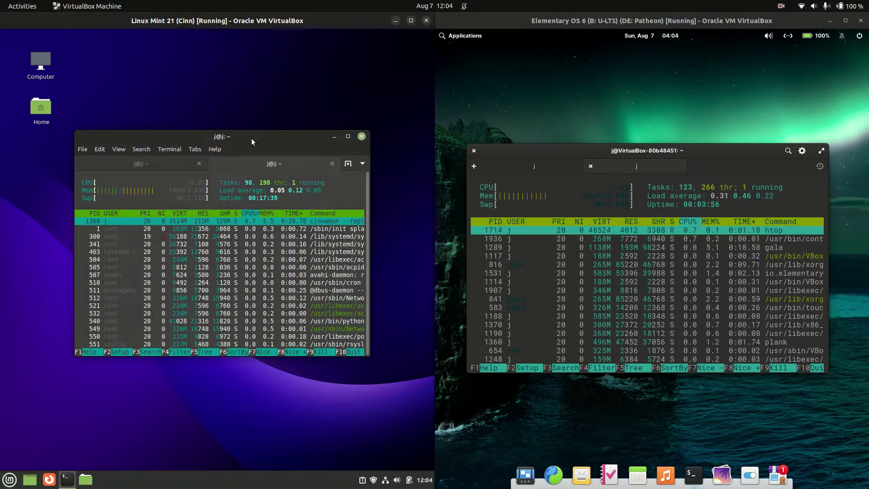
click(148, 161)
click(533, 161)
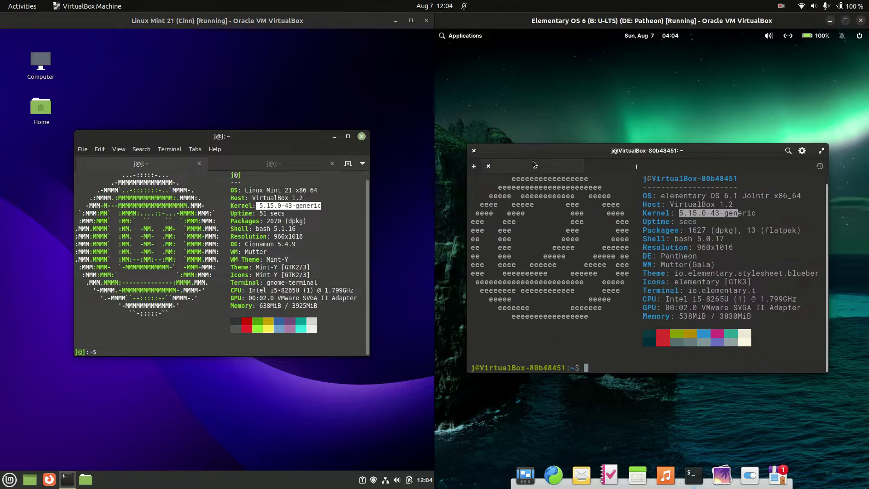
drag(627, 151, 618, 145)
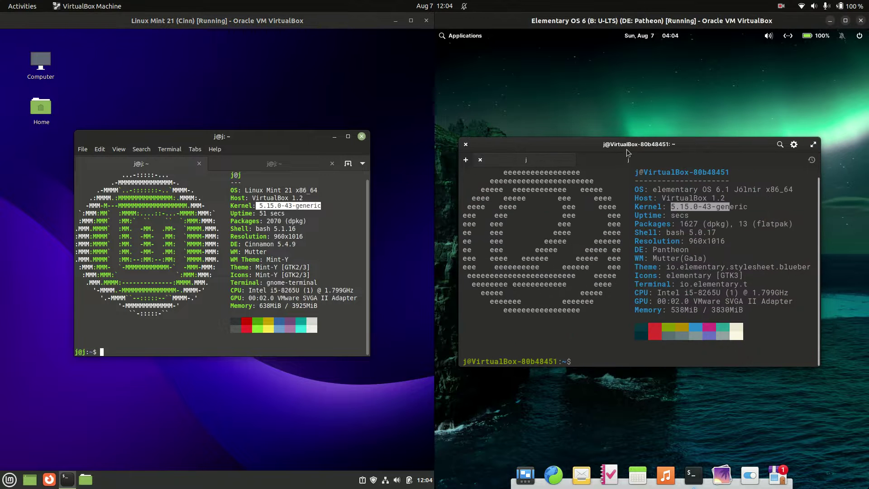